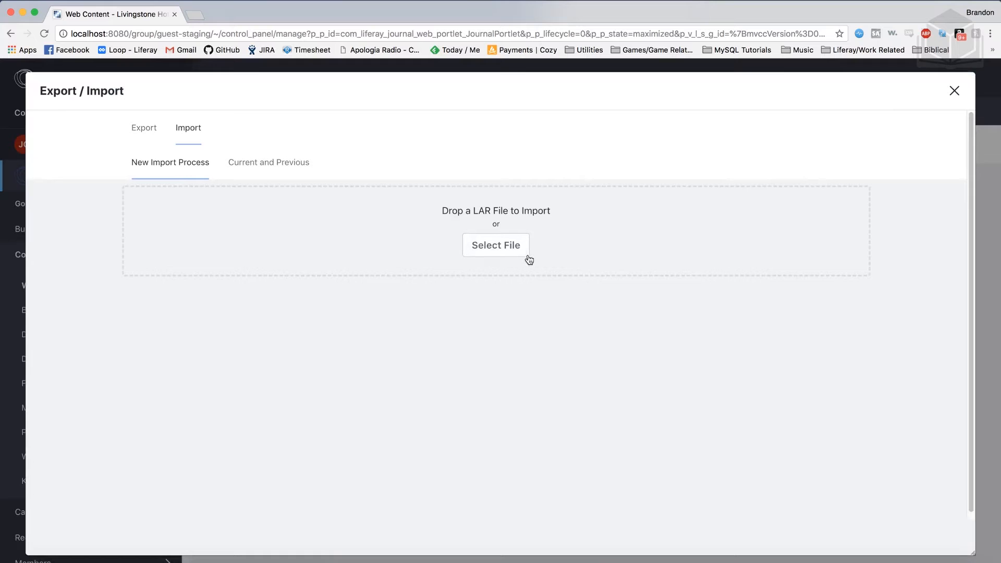
Import new-hotel-banner.lar from the 11-staging-content exercise folder into the staging site's web content
click(524, 259)
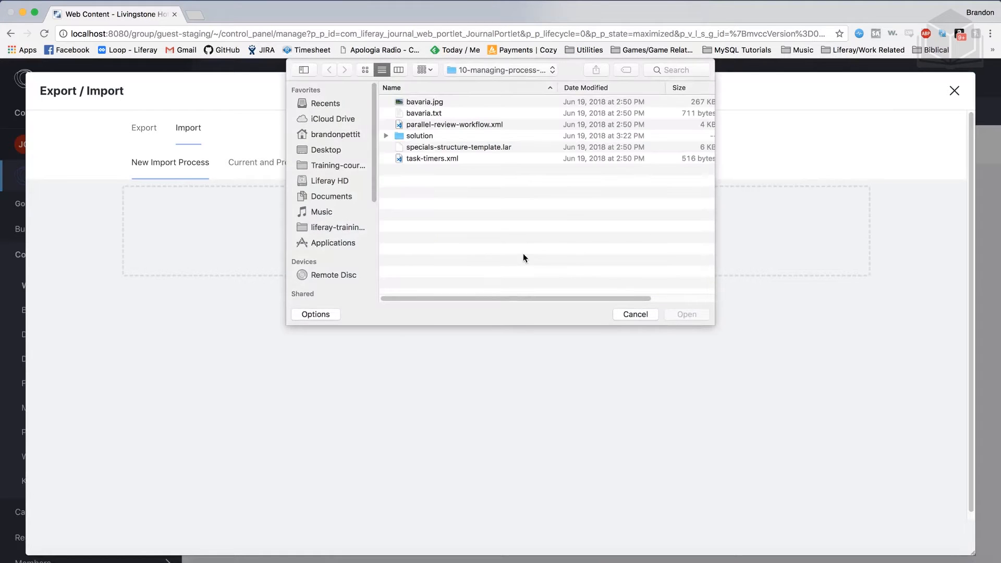
click(474, 71)
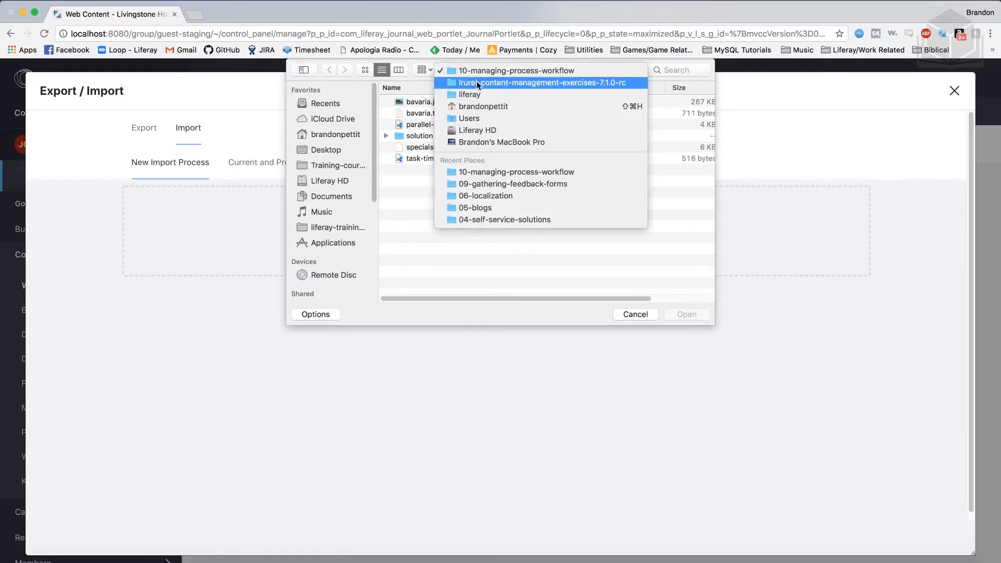
click(476, 82)
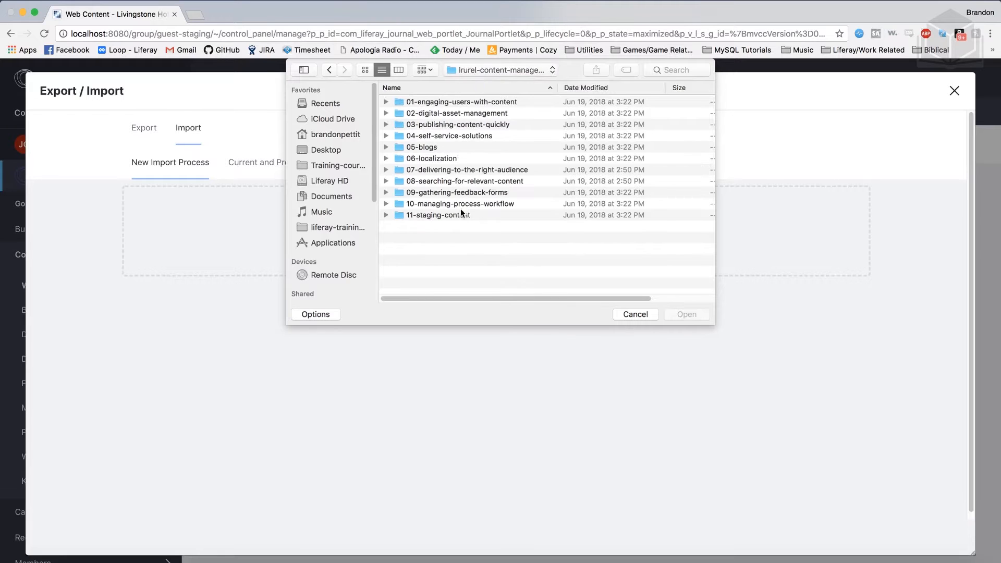
click(416, 218)
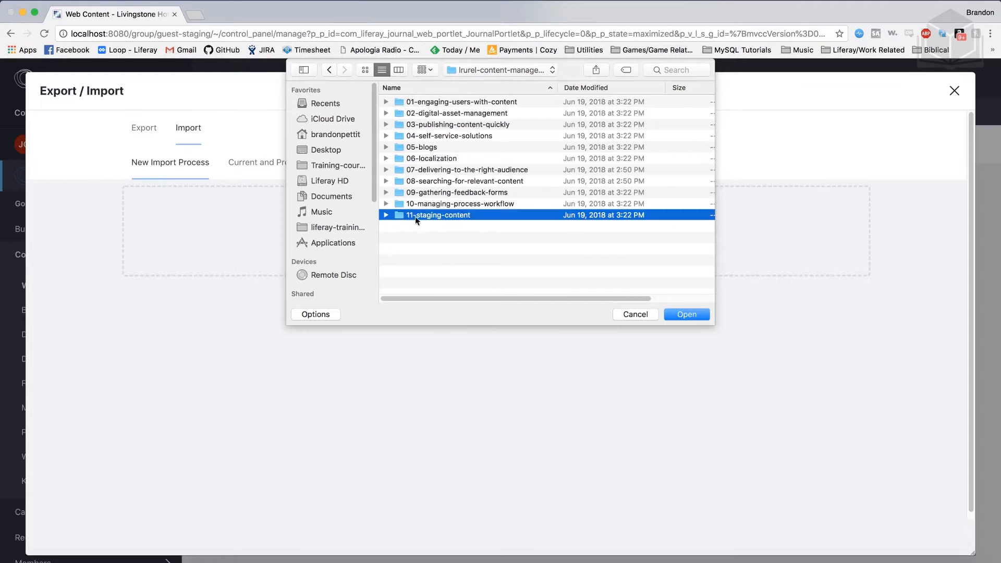
double_click(483, 216)
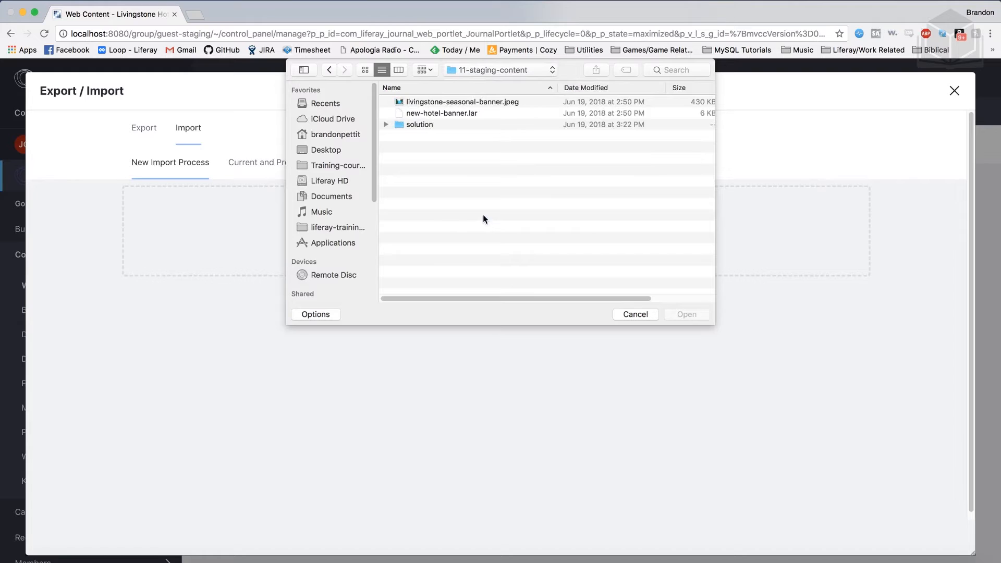
click(436, 113)
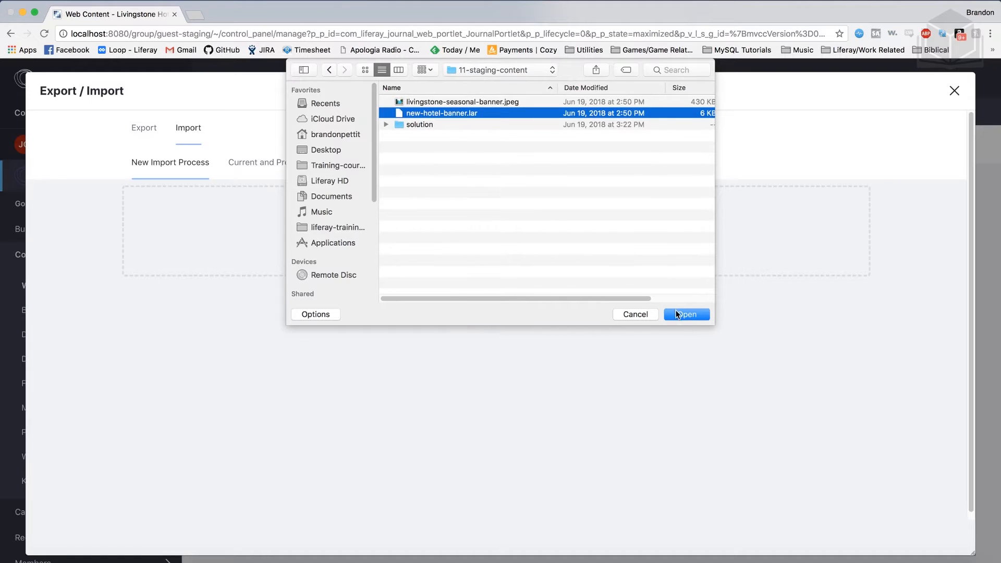
click(689, 315)
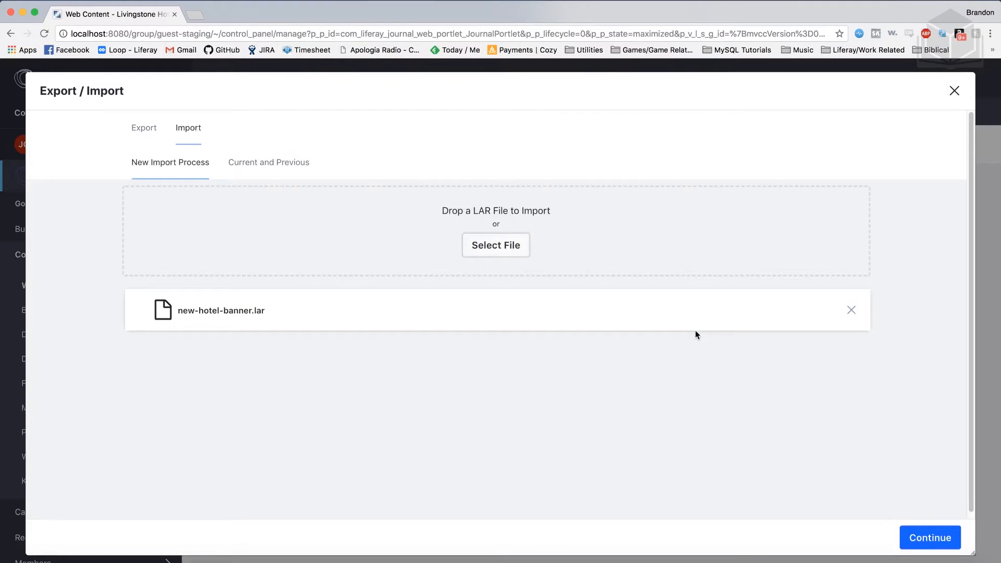
click(944, 537)
click(899, 545)
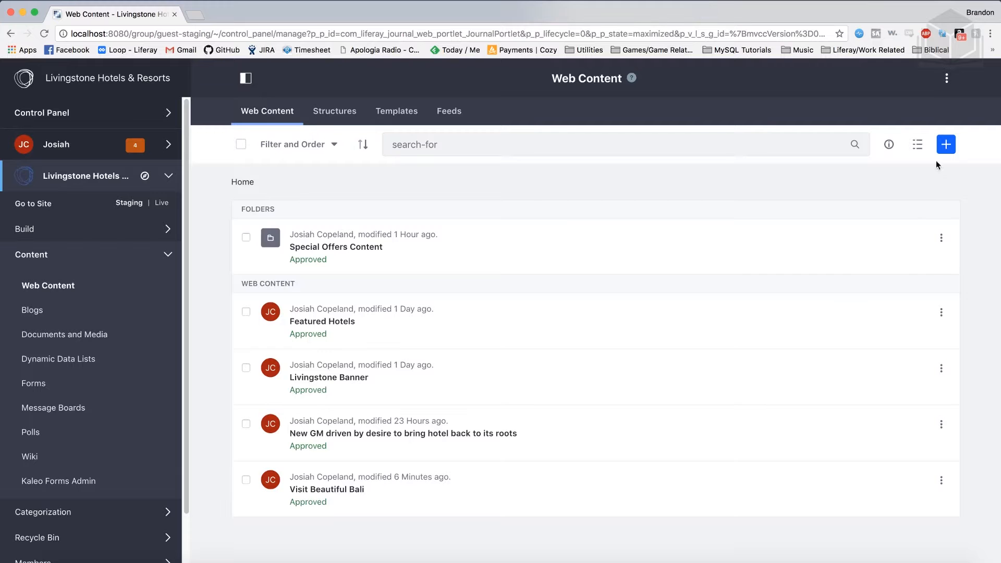
Start a new web content article based on the imported hotel banner structure
click(948, 146)
click(948, 147)
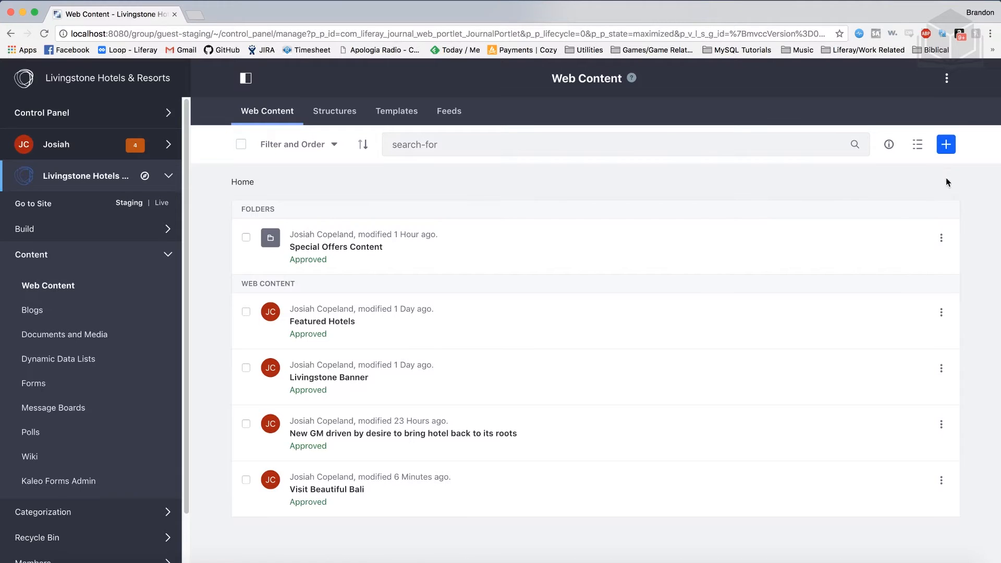
click(946, 149)
click(832, 325)
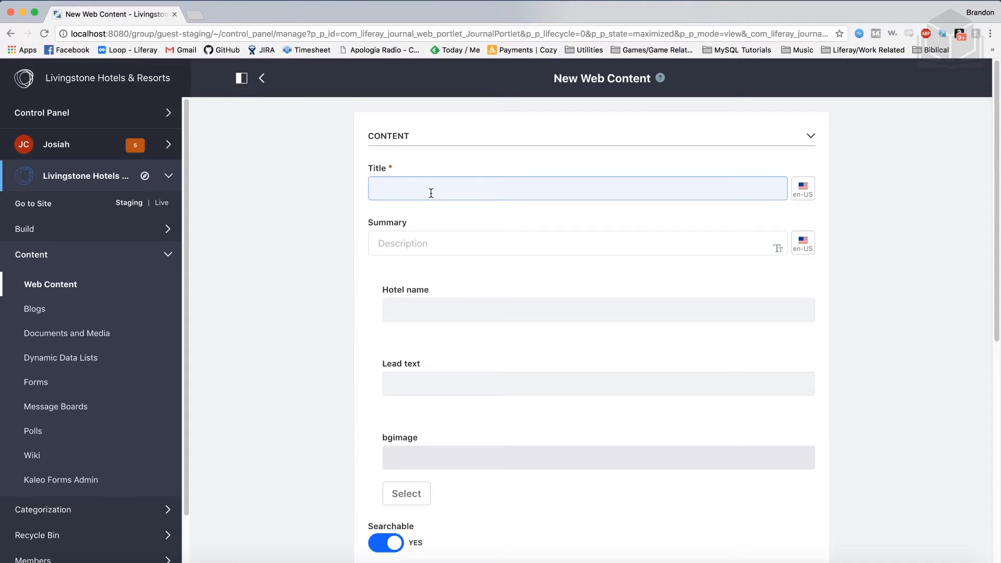
Title the article "Livingstone Holiday Banner" and enter the summary "A seasonal banner for the Livingstone Site"
click(431, 194)
text(Livingstone)
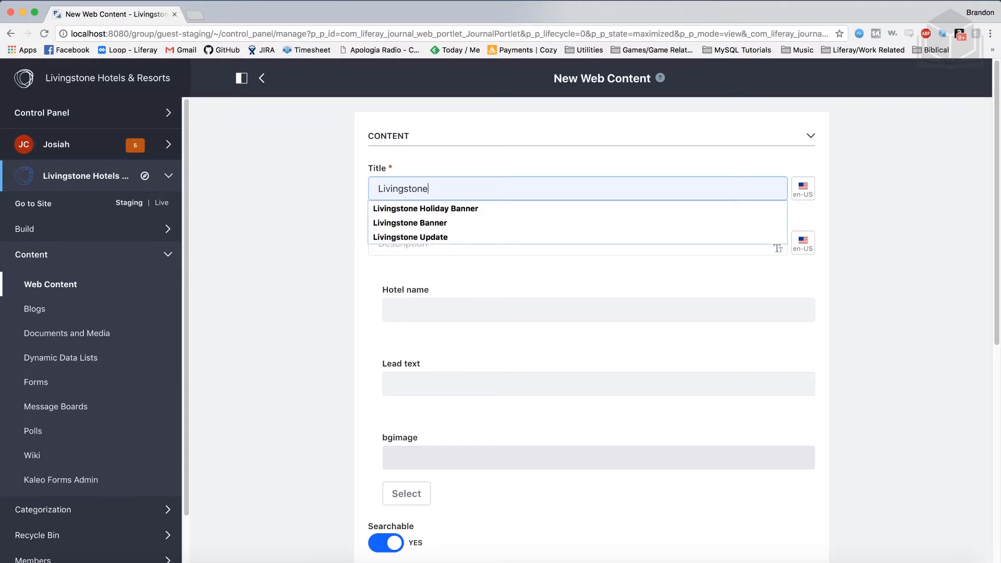
text( ho)
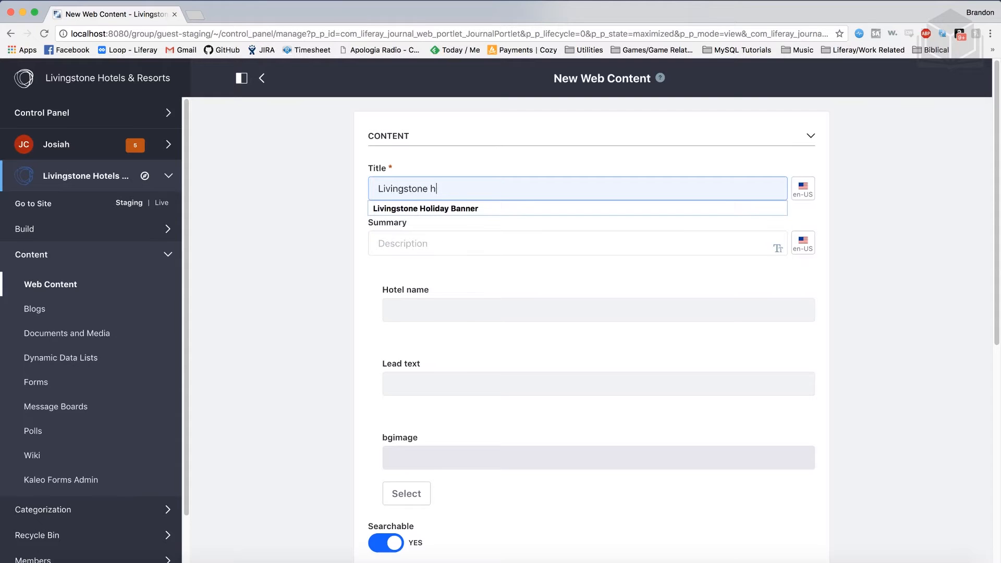
key(Down)
key(Return)
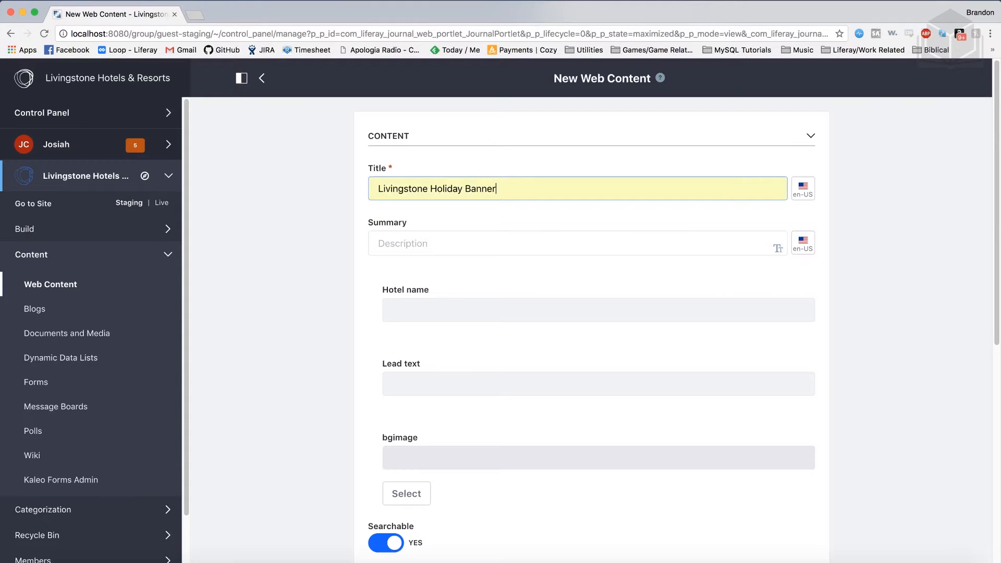
click(409, 245)
text(A sea)
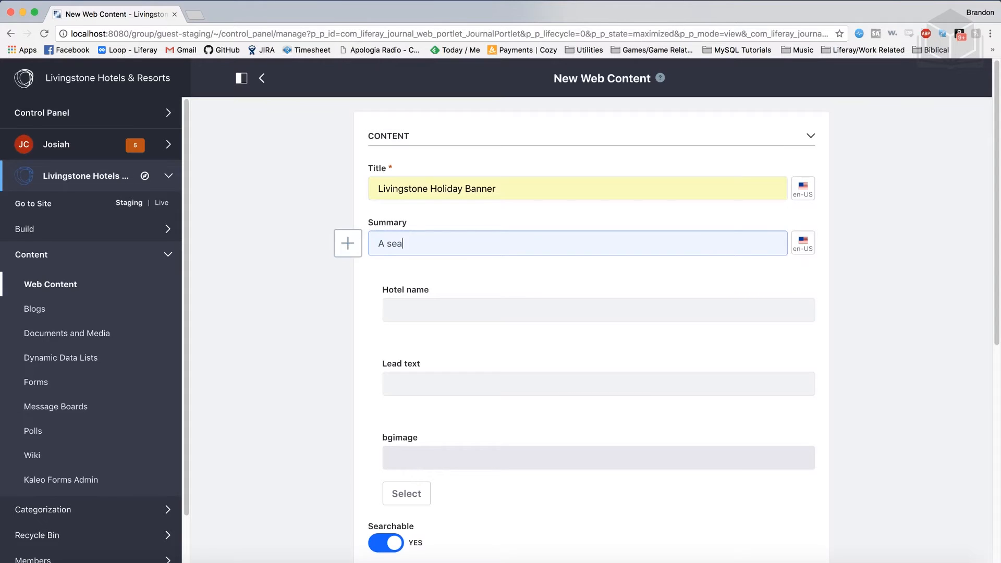
text(sonal banner for the Living)
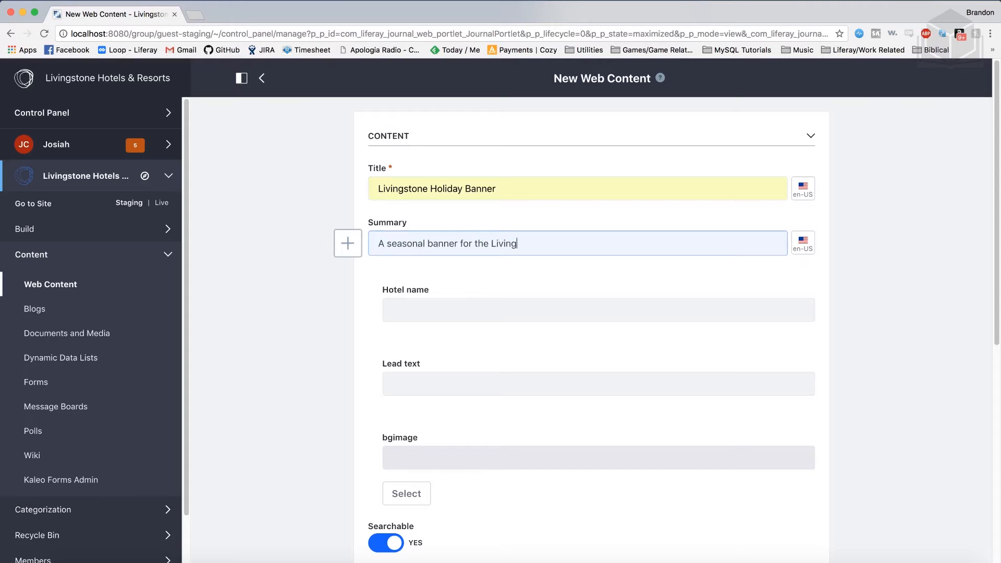
text(stone Site)
Enter "Livingstone Hotels & Resorts" as the hotel name and "Spend the holidays in Paradise" as the lead text
click(410, 316)
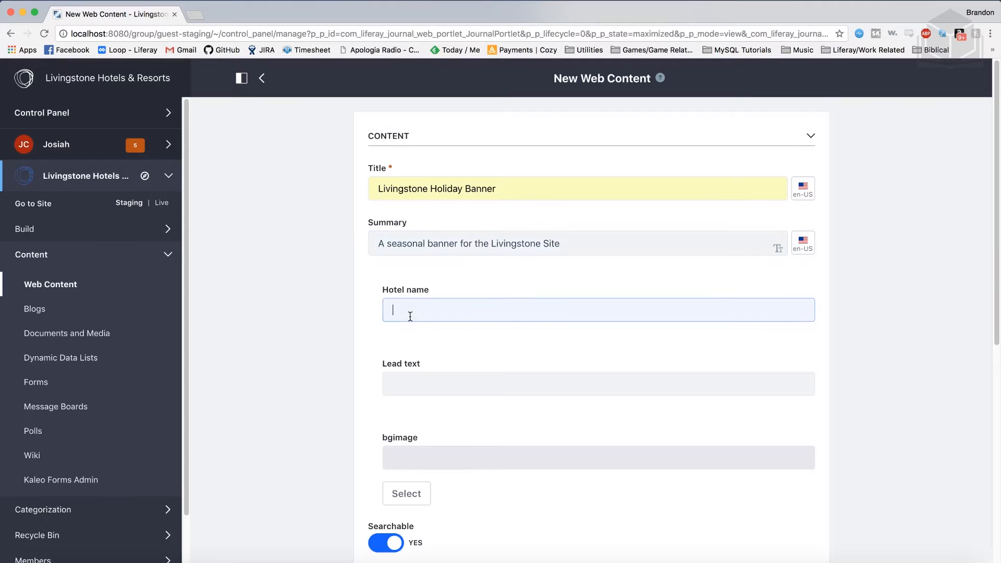
text(Livingstone Hotels & Resorts)
click(415, 386)
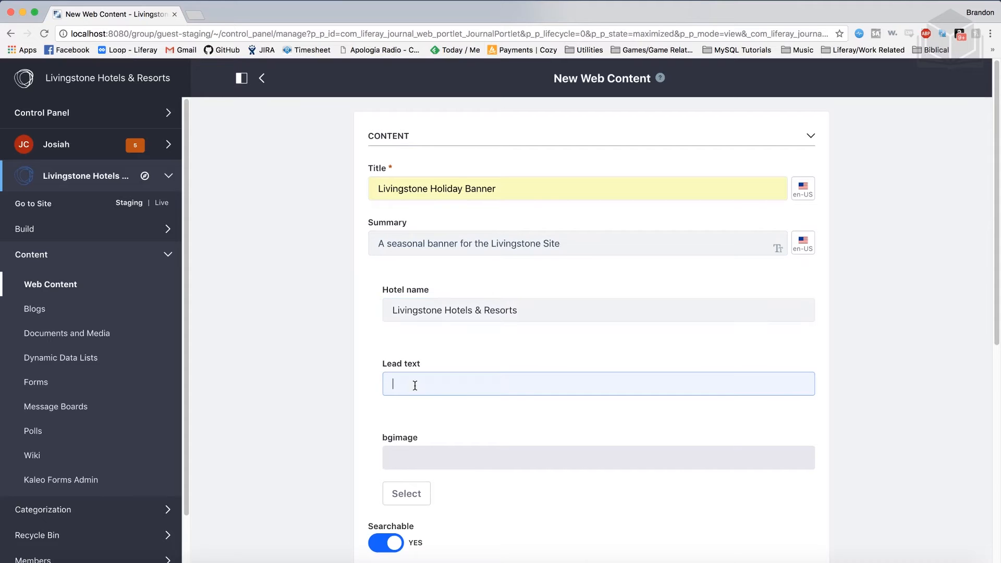
text(Spend the holidays in Paradise)
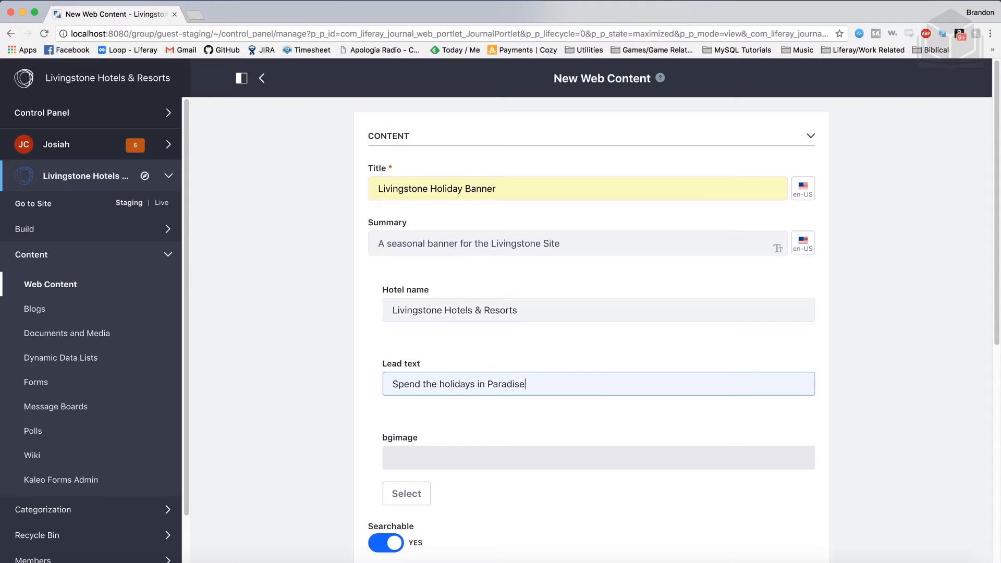
Upload livingstone-seasonal-banner.jpeg from the 11-staging-content folder and add it as the article's bgimage
scroll(402, 449, down, 2)
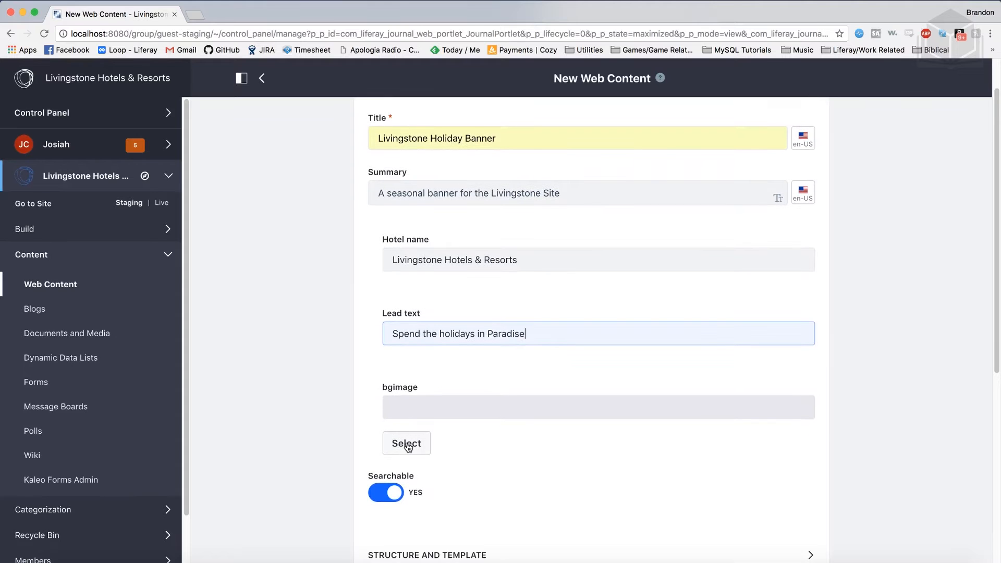
click(407, 445)
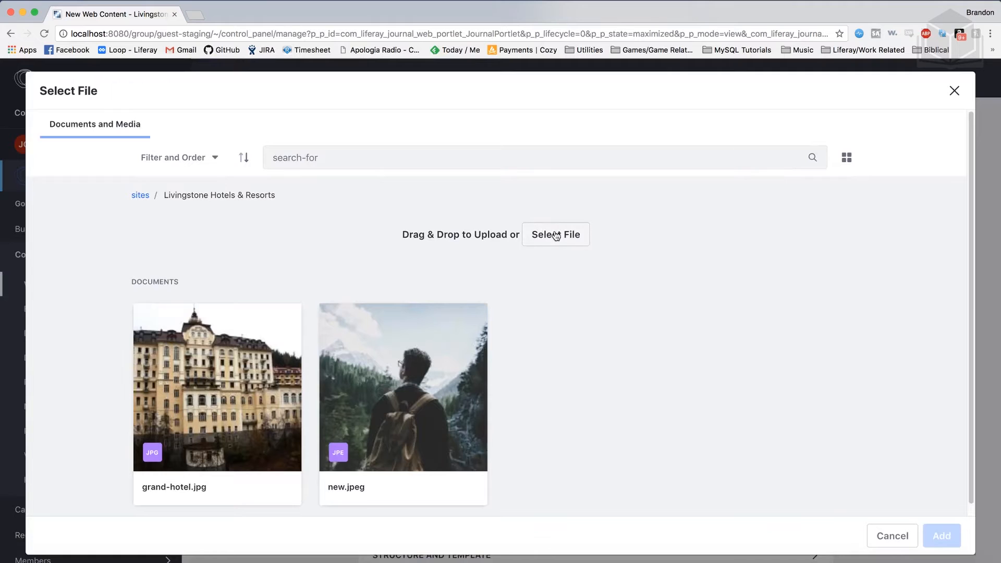
click(556, 236)
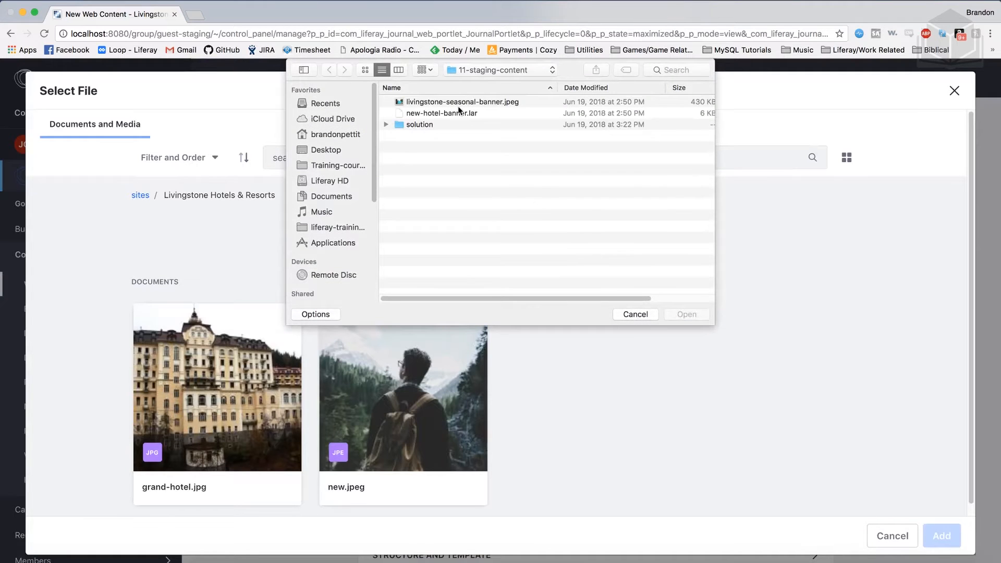
click(441, 103)
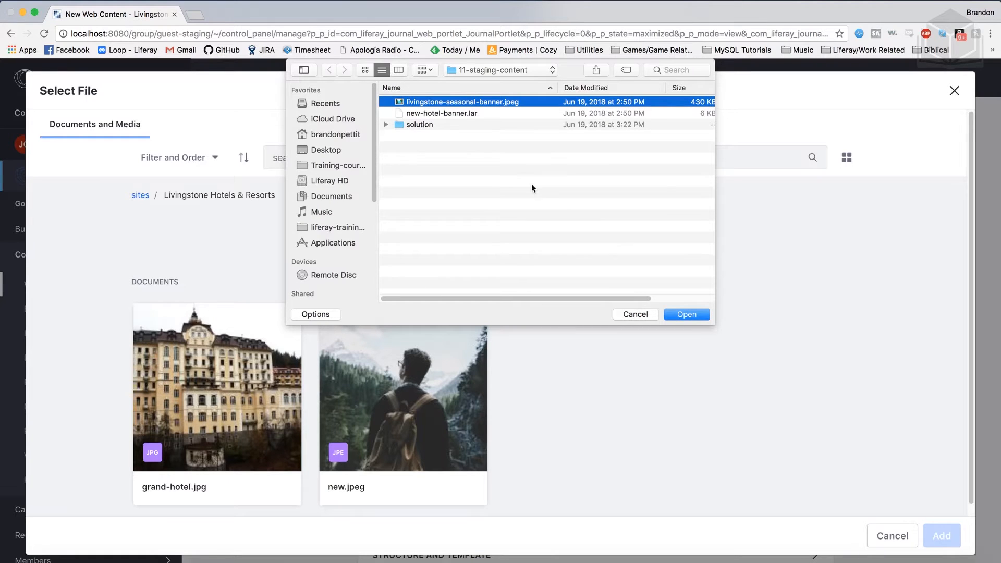
click(687, 315)
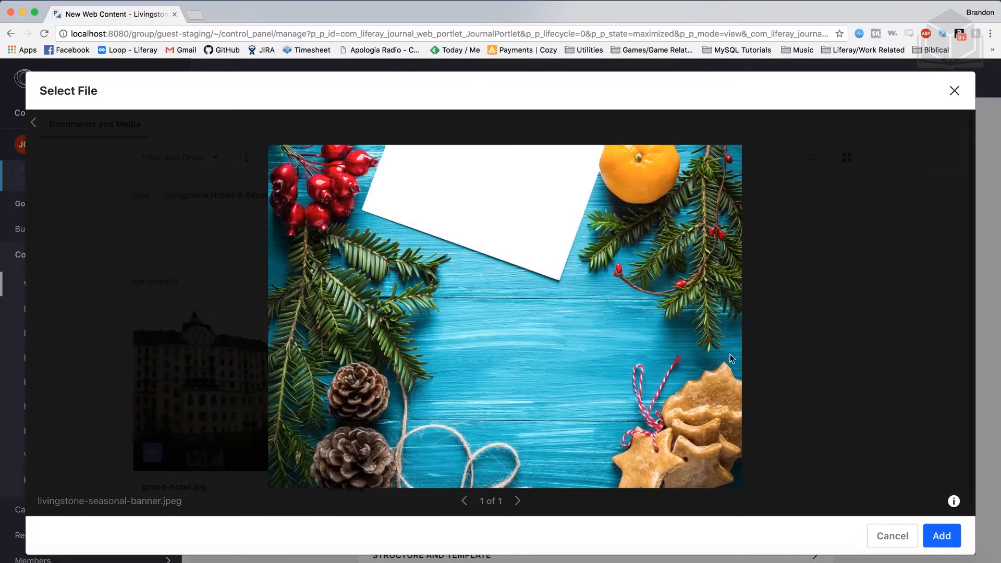
click(943, 537)
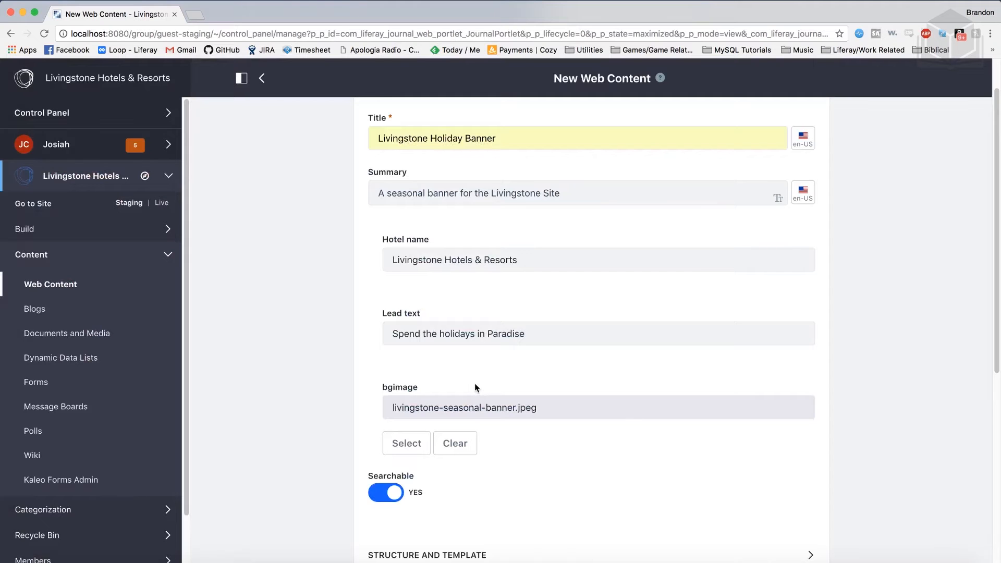
Publish the Livingstone Holiday Banner article
scroll(475, 386, down, 5)
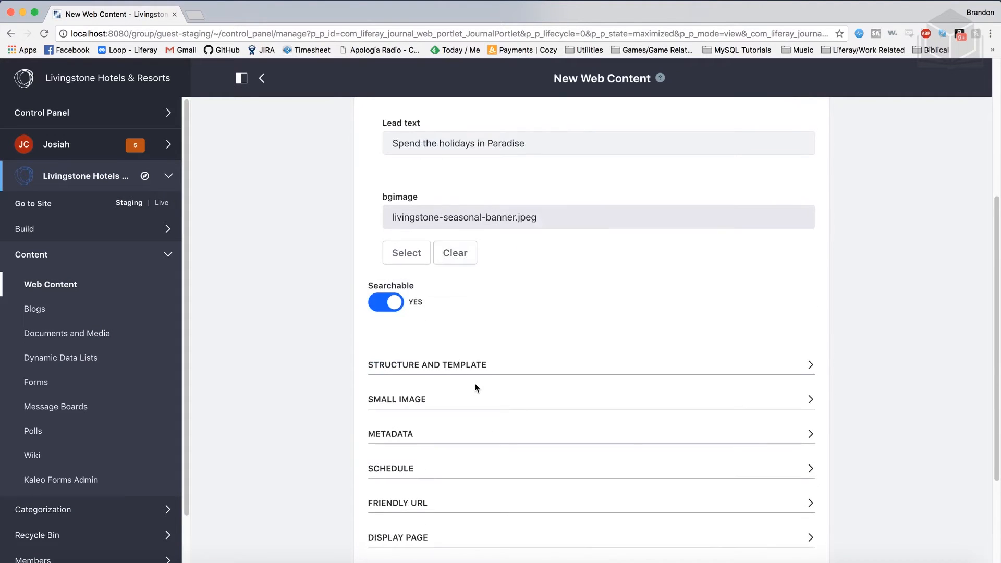
scroll(475, 389, down, 4)
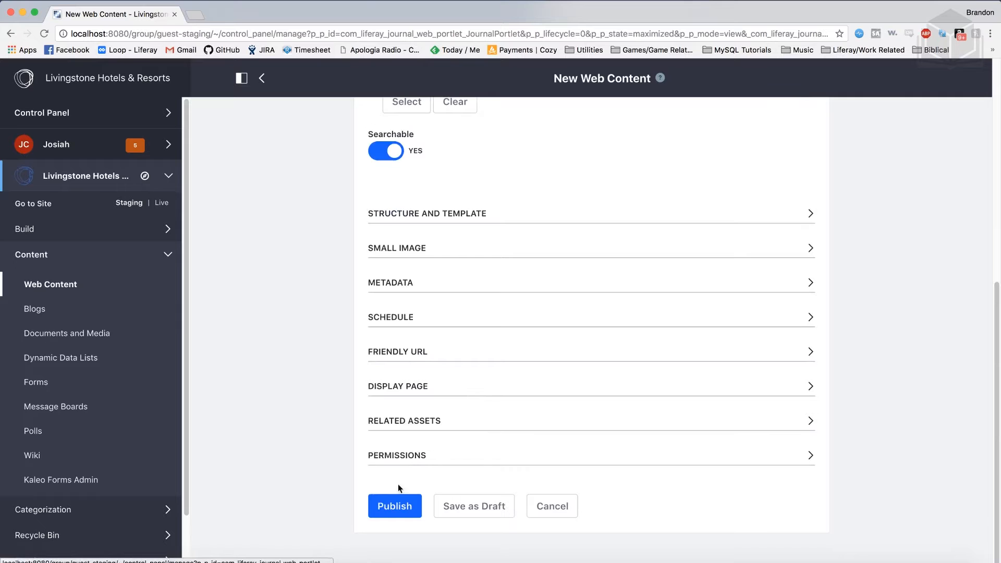
click(409, 507)
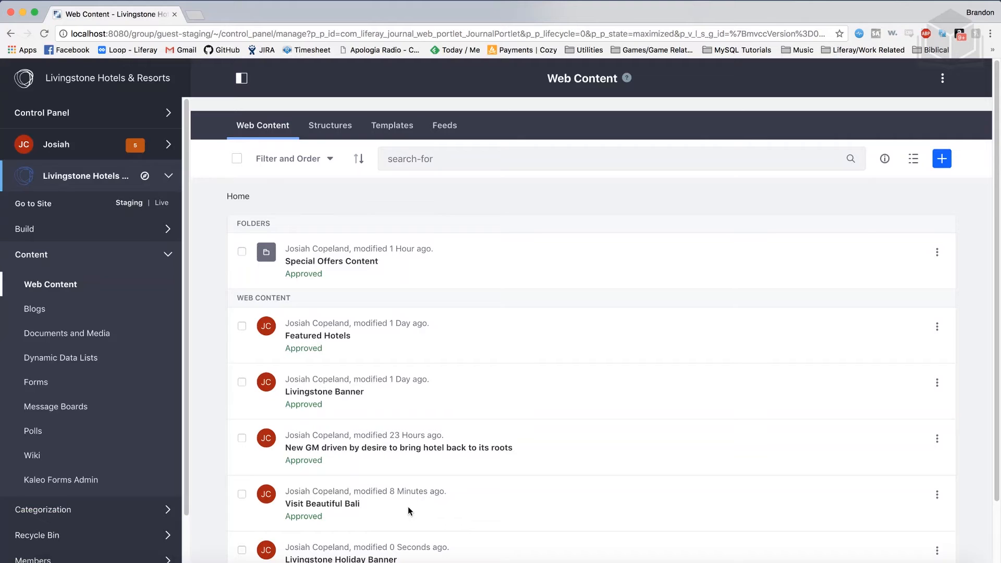
On the staging site's page, configure the main banner's Web Content Display to show Livingstone Holiday Banner, and save the setup
click(47, 204)
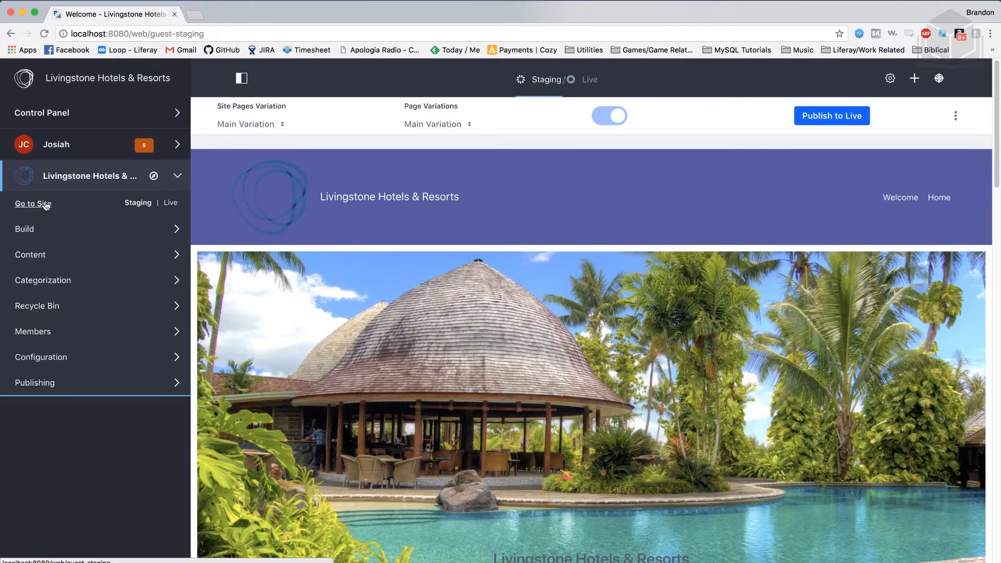
mouse_move(891, 280)
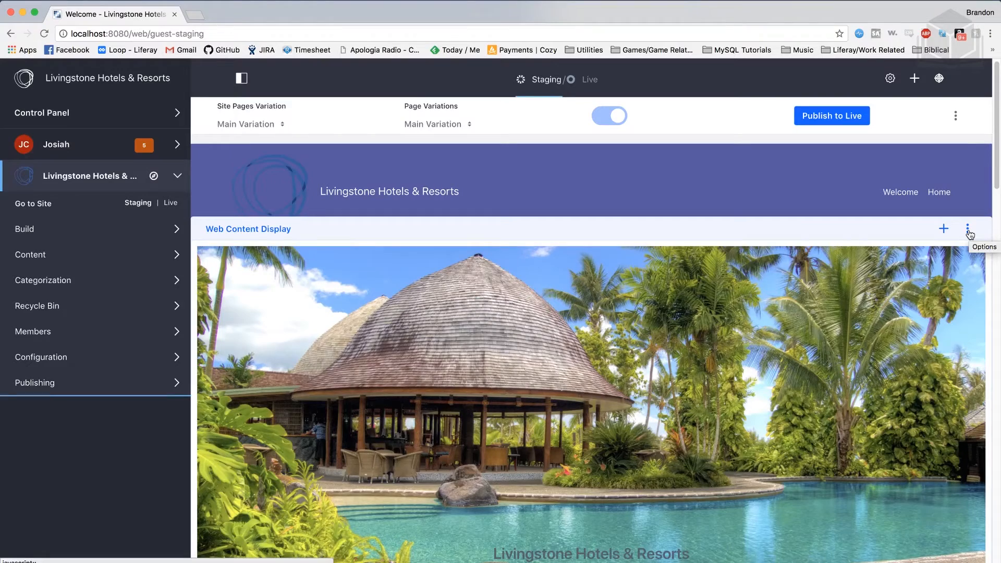
click(968, 232)
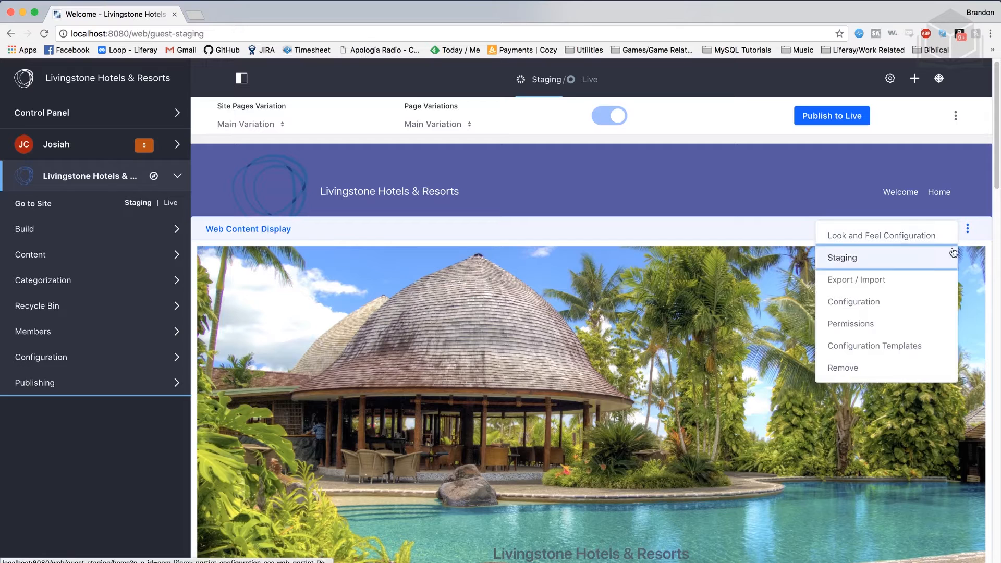
click(851, 302)
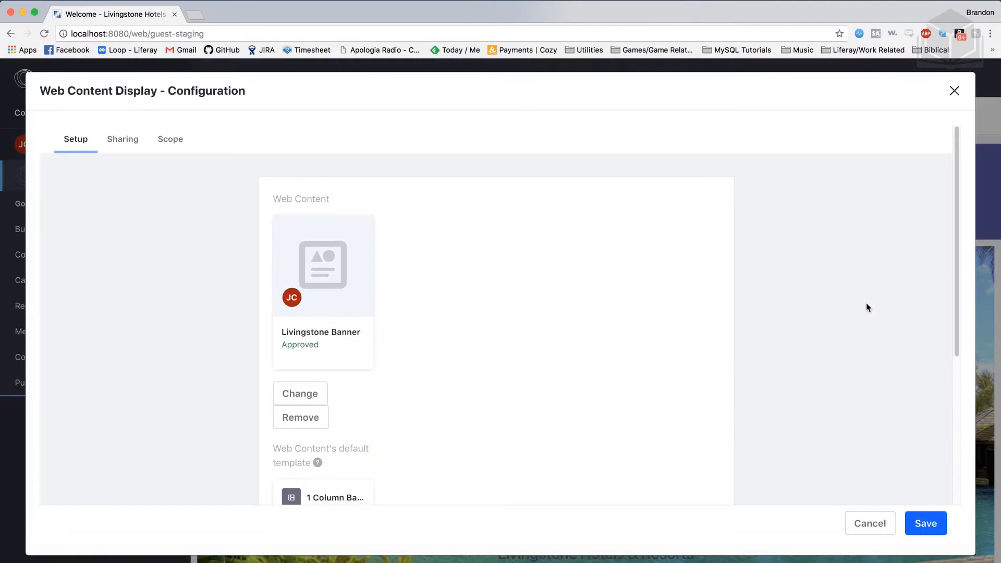
click(318, 385)
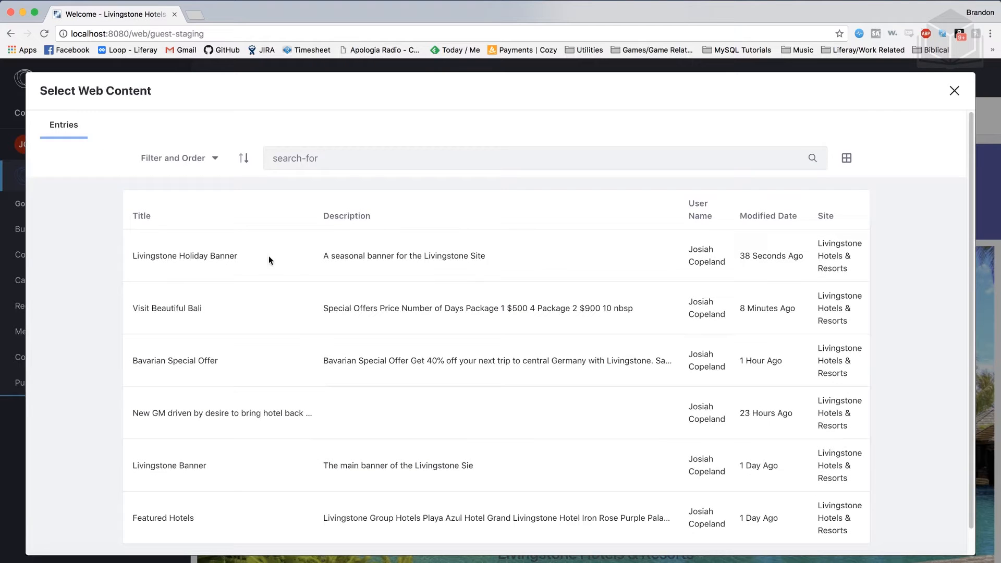
click(209, 257)
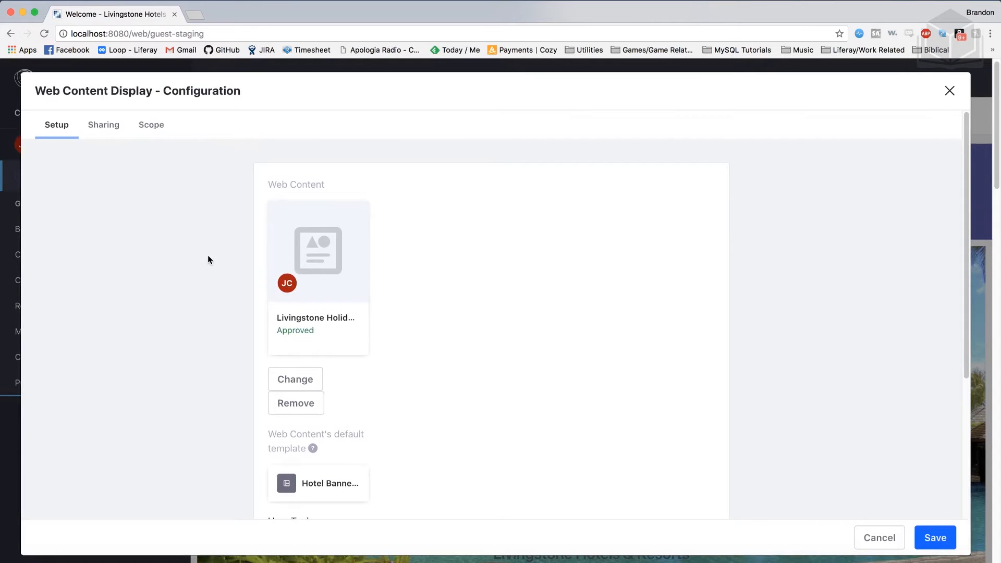
click(936, 535)
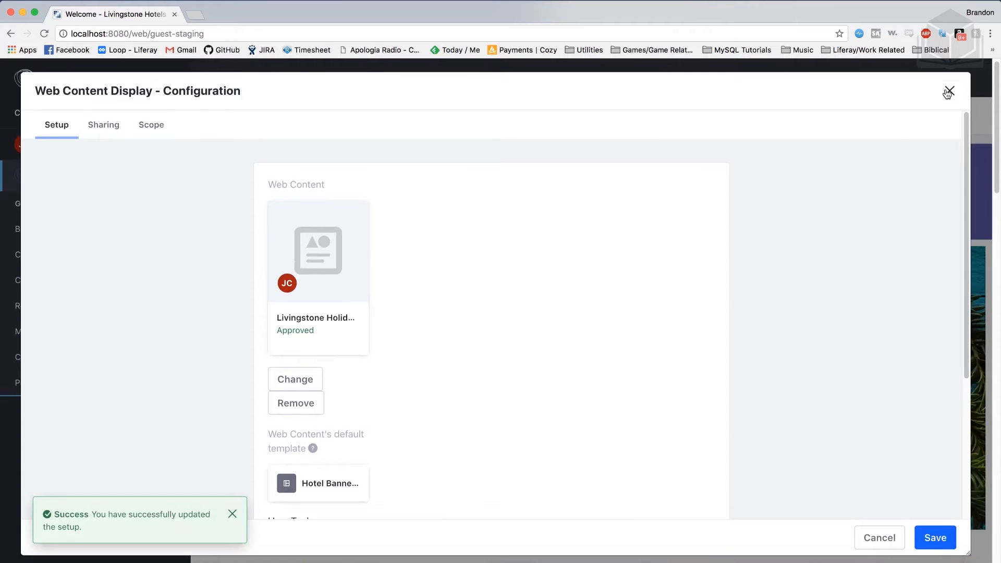
click(950, 91)
scroll(791, 327, down, 1)
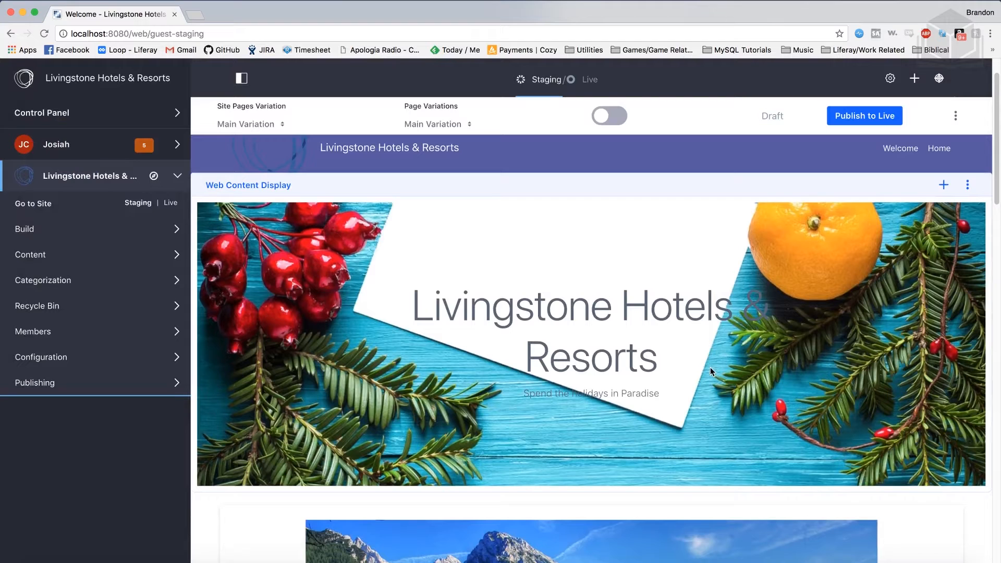
Mark the staged page as ready for publication and open the advanced publication options for publishing to live
scroll(711, 367, up, 2)
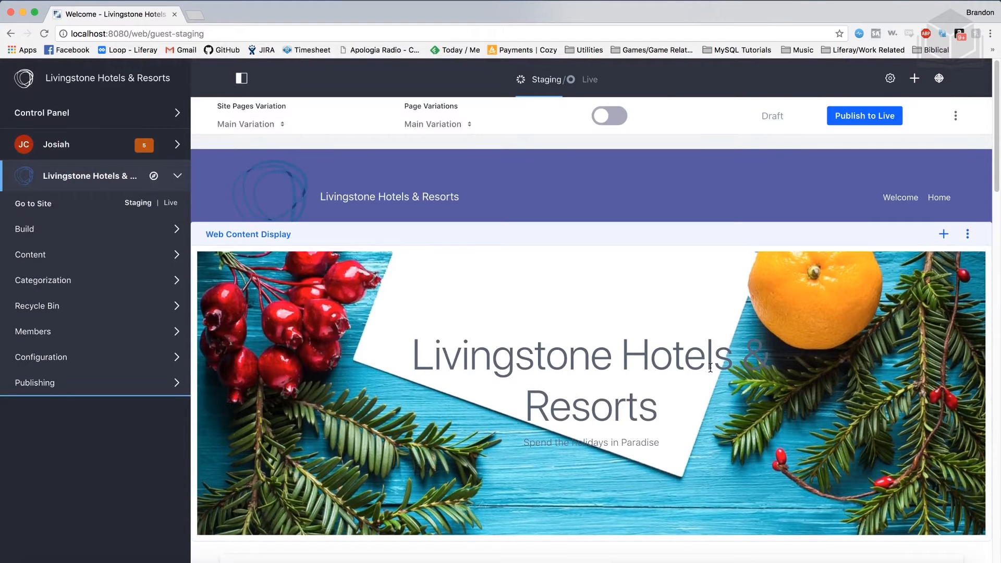
click(609, 111)
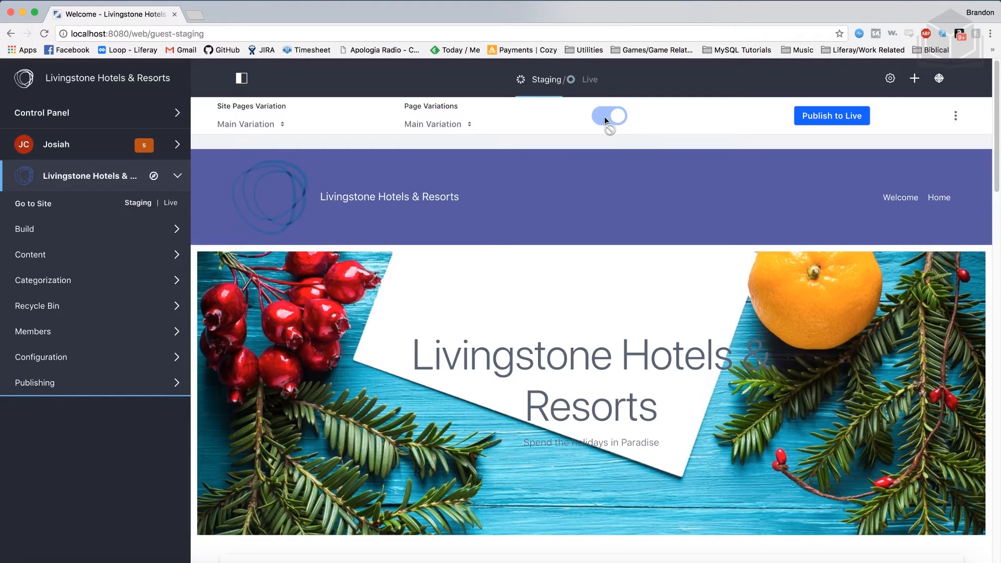
click(828, 119)
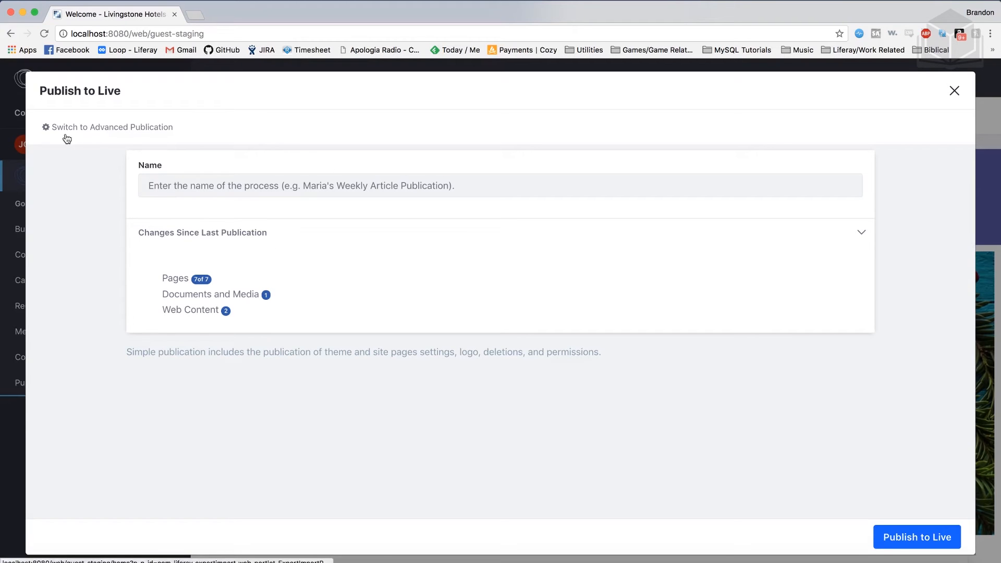
click(134, 128)
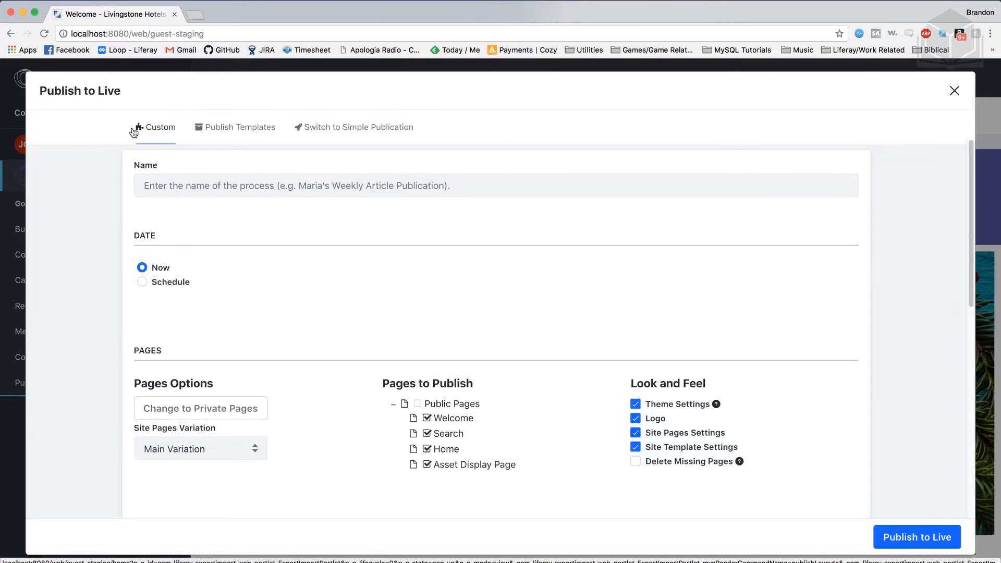
Name the publication process "Switch to the Holiday Banner"
click(201, 186)
text(Switch to the H)
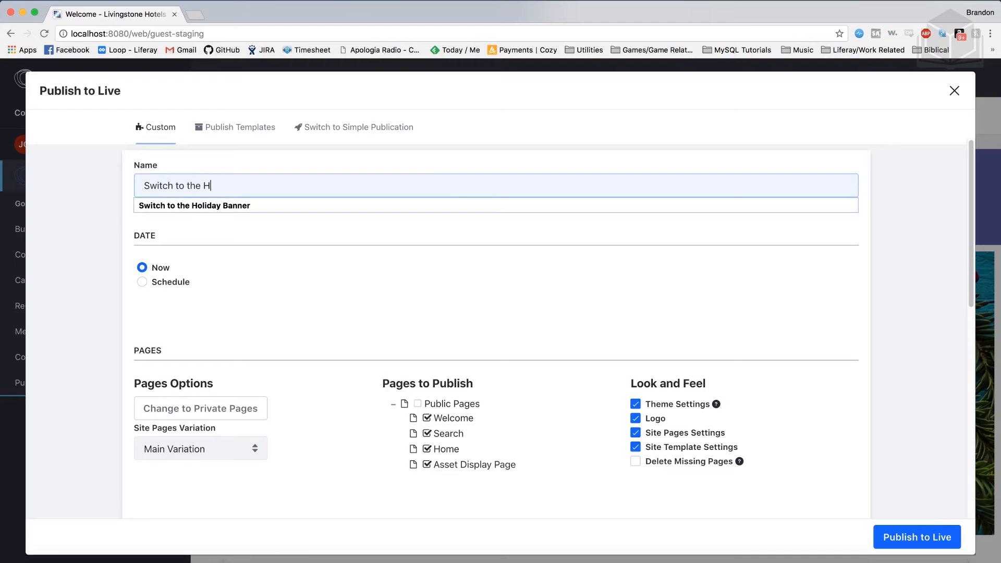
text(Banner)
click(231, 230)
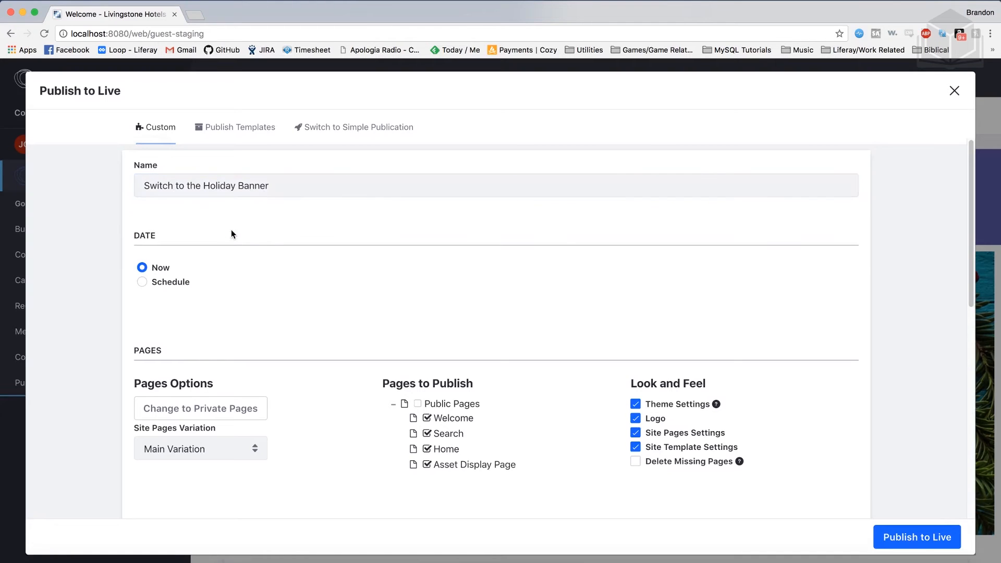
Schedule the publication instead of publishing immediately, with a start date of 11/01/2018
scroll(230, 232, down, 1)
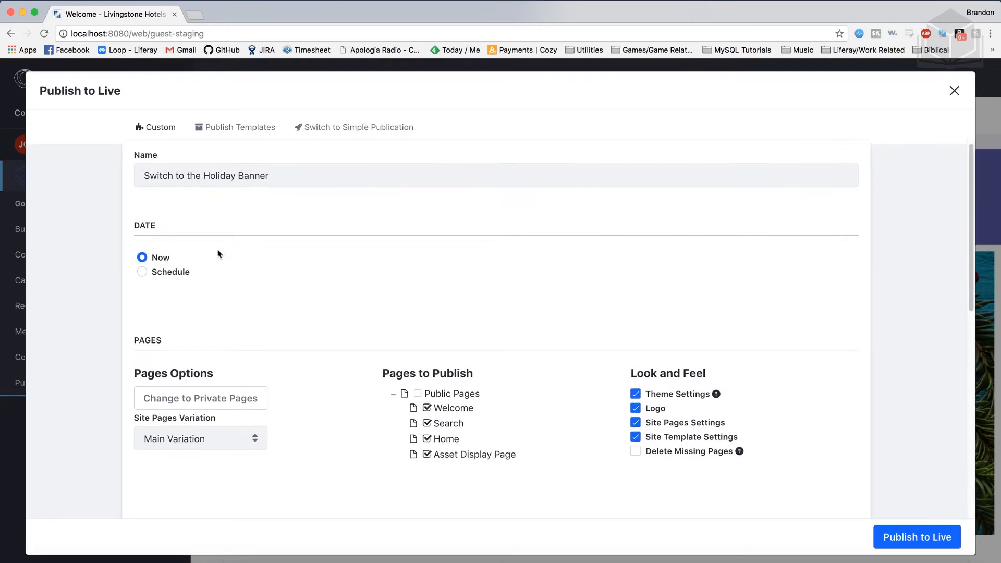
click(168, 277)
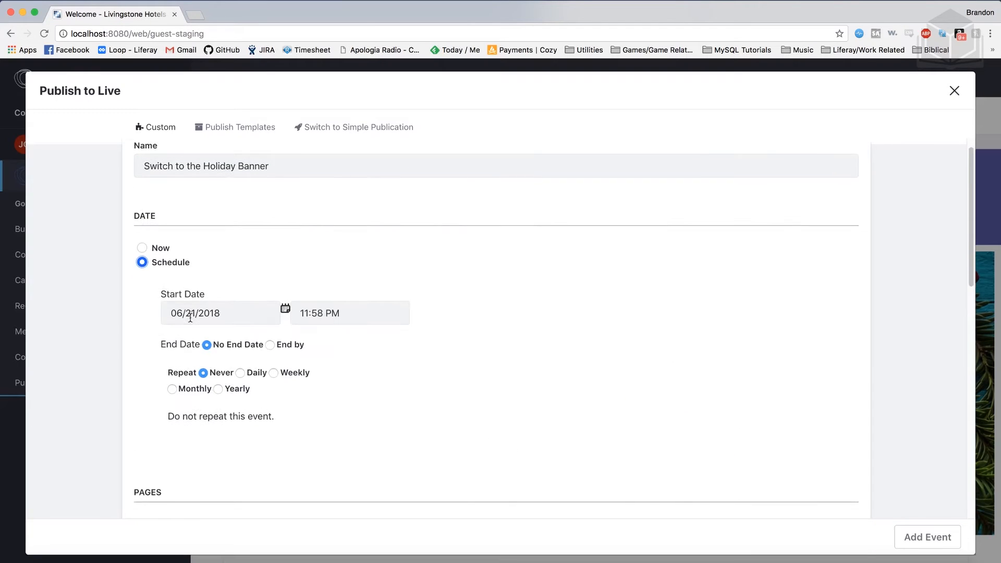
scroll(265, 235, down, 2)
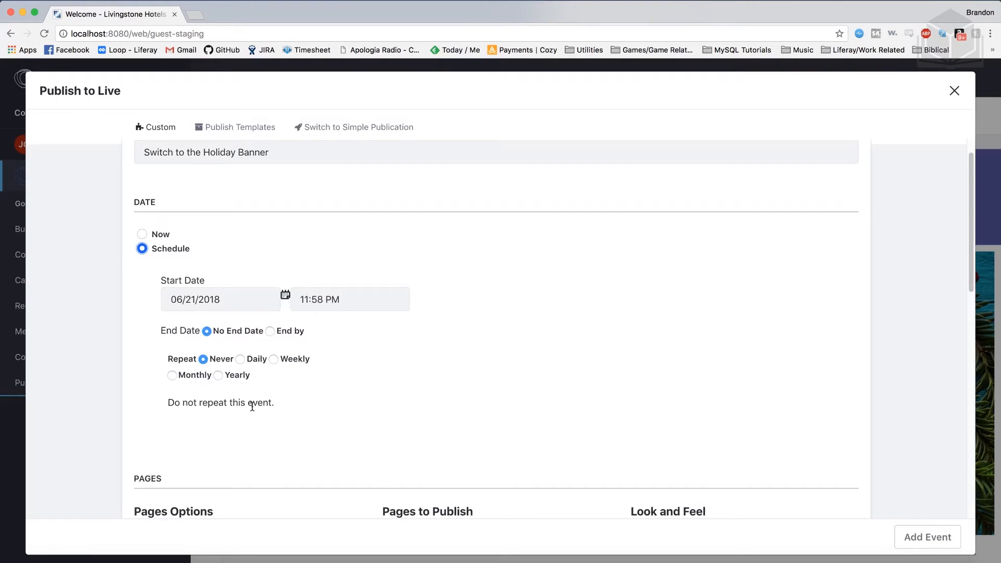
click(202, 300)
click(272, 318)
click(273, 319)
click(272, 318)
click(273, 318)
click(273, 318)
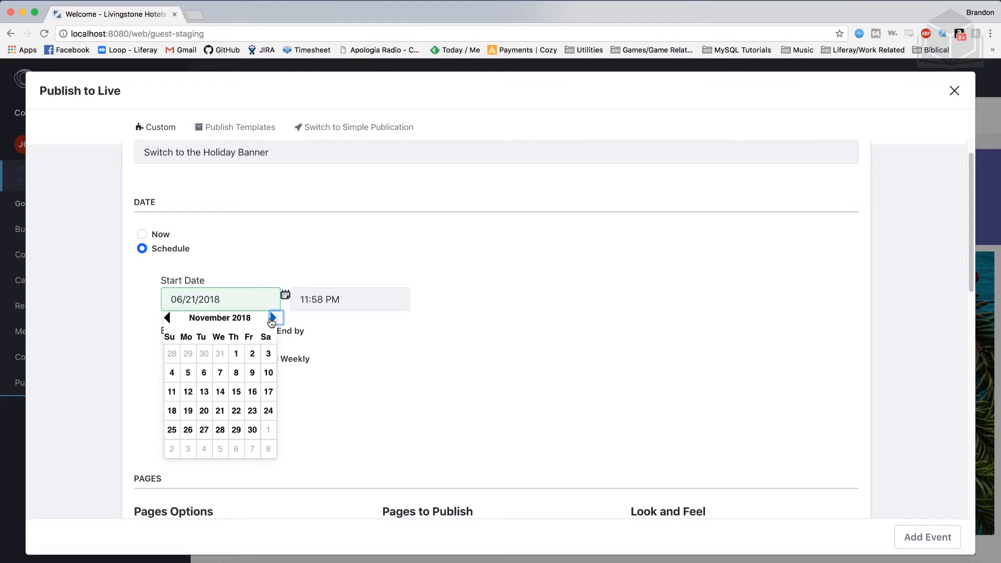
click(237, 357)
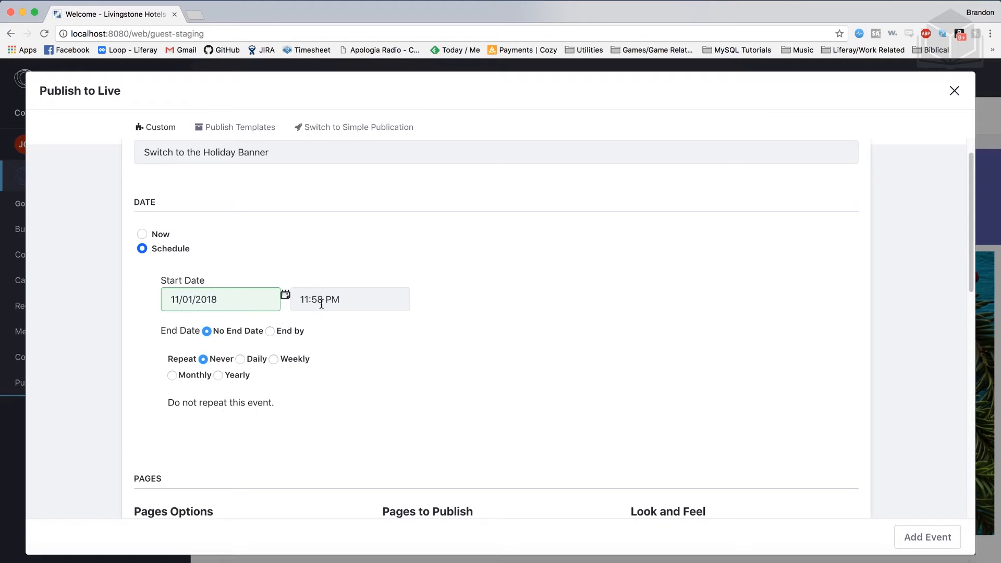
Give the scheduled publication an end date of 01/01/2019
click(270, 332)
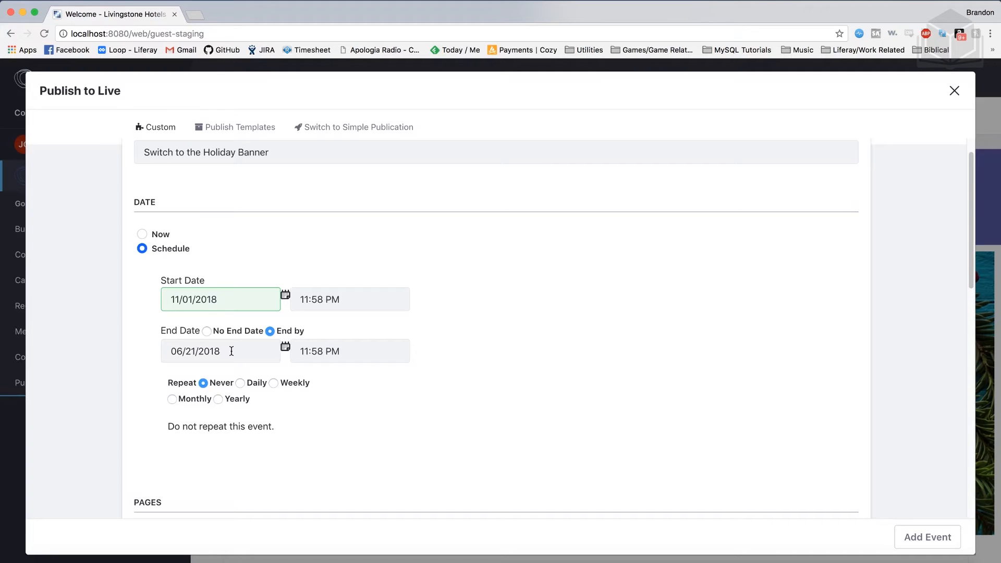
click(231, 350)
click(272, 371)
click(272, 371)
click(273, 372)
click(273, 371)
click(272, 371)
click(272, 370)
click(273, 370)
click(205, 405)
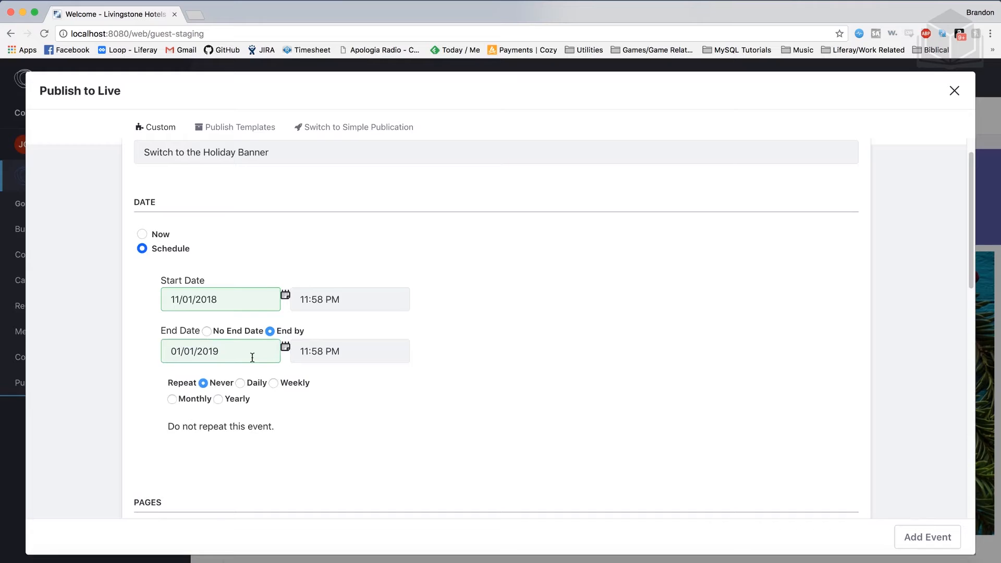
Set the scheduled publication to repeat yearly on November 1
scroll(252, 356, down, 2)
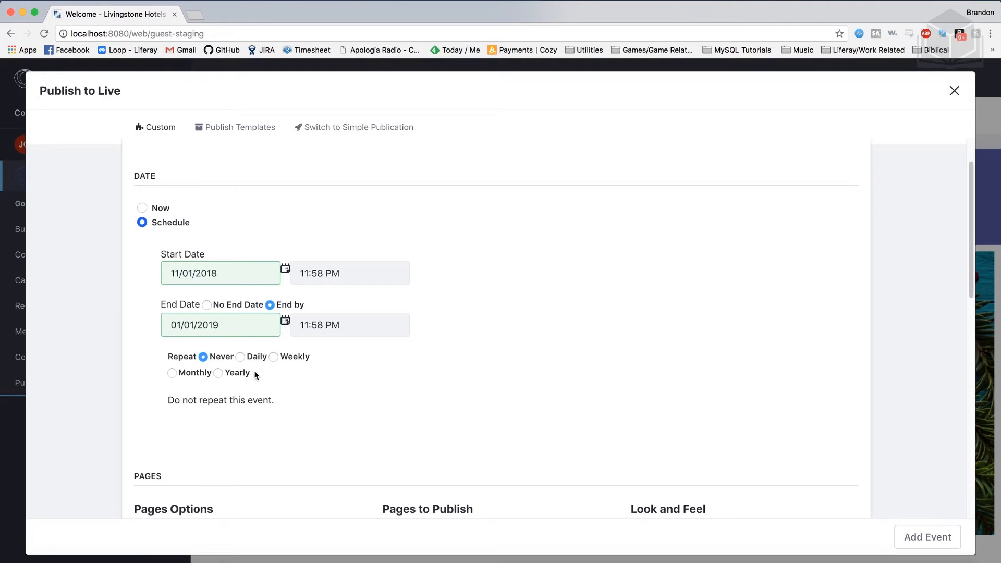
click(219, 373)
scroll(302, 379, down, 2)
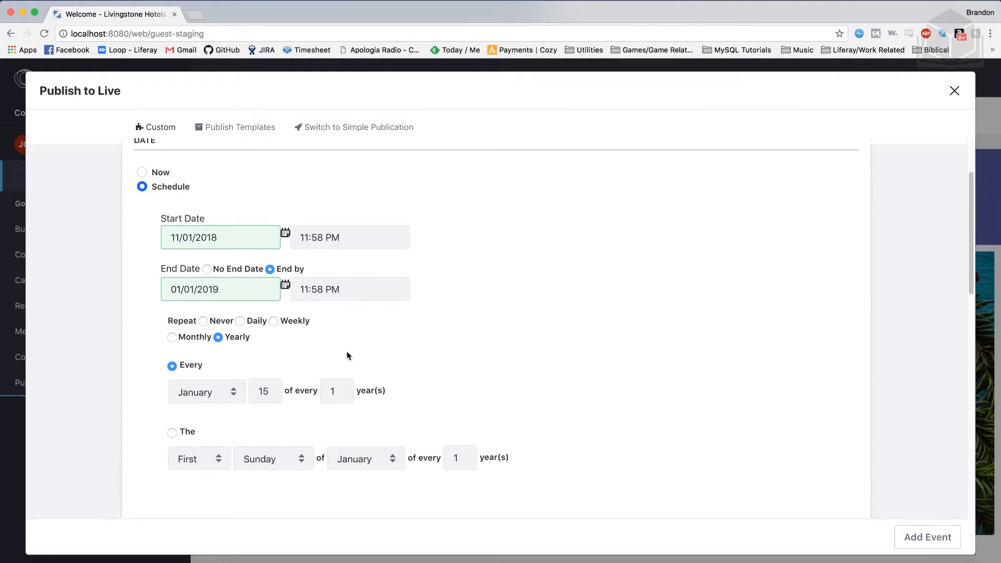
scroll(347, 353, down, 2)
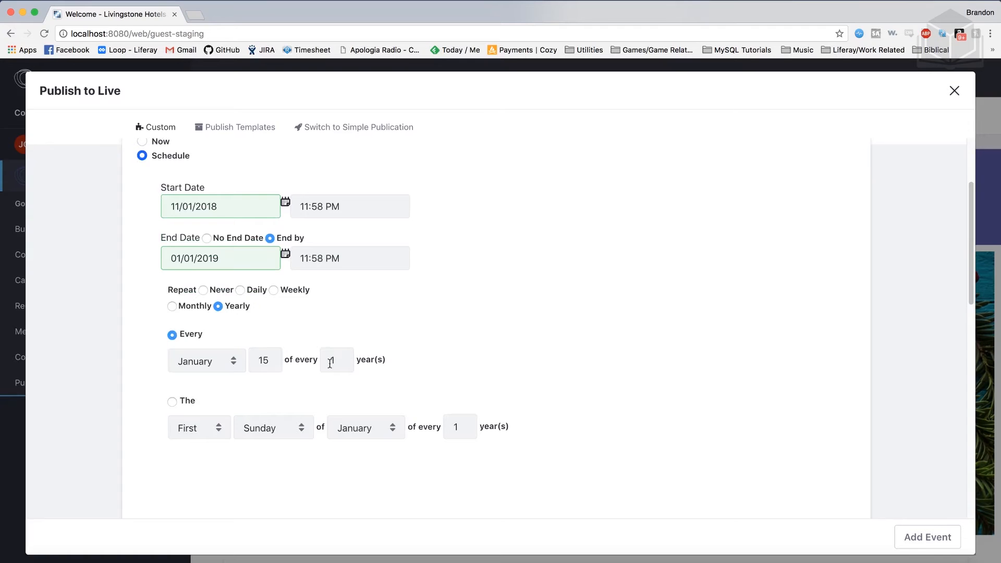
click(189, 369)
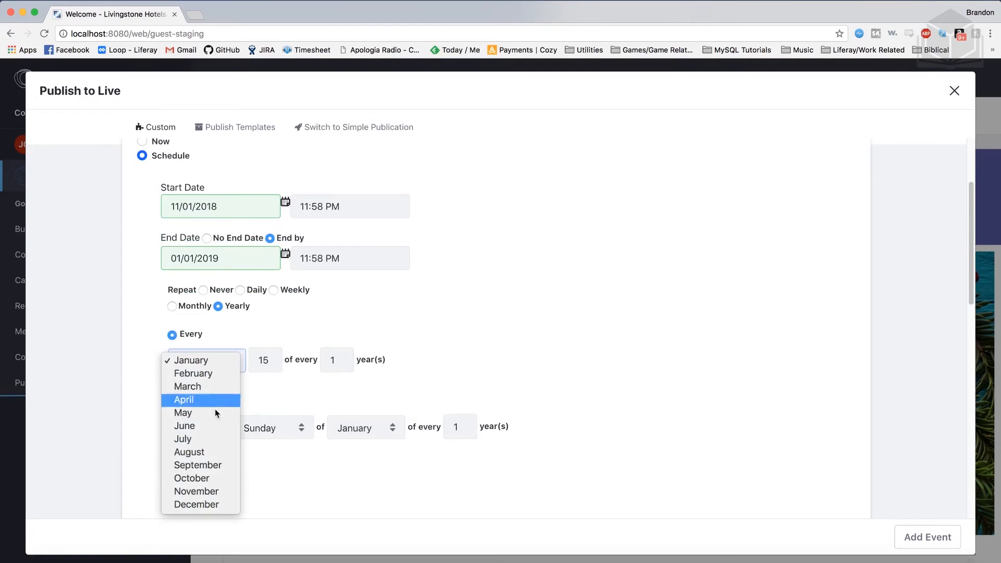
click(211, 492)
click(266, 365)
double_click(273, 363)
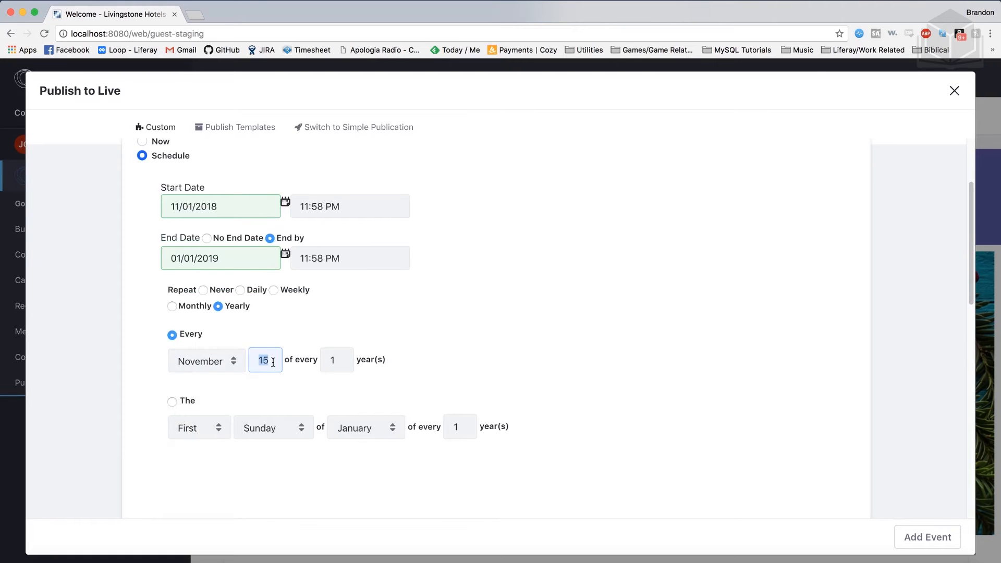
text(1)
click(444, 360)
Review the pages and content included, add the scheduled publication event, and close the Publish to Live dialog
scroll(277, 458, down, 7)
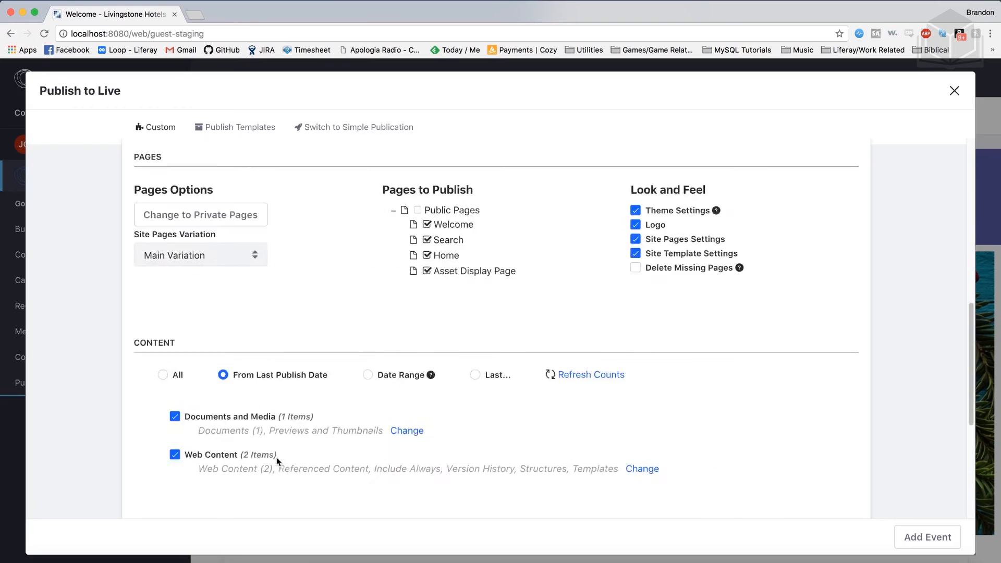
scroll(276, 458, down, 3)
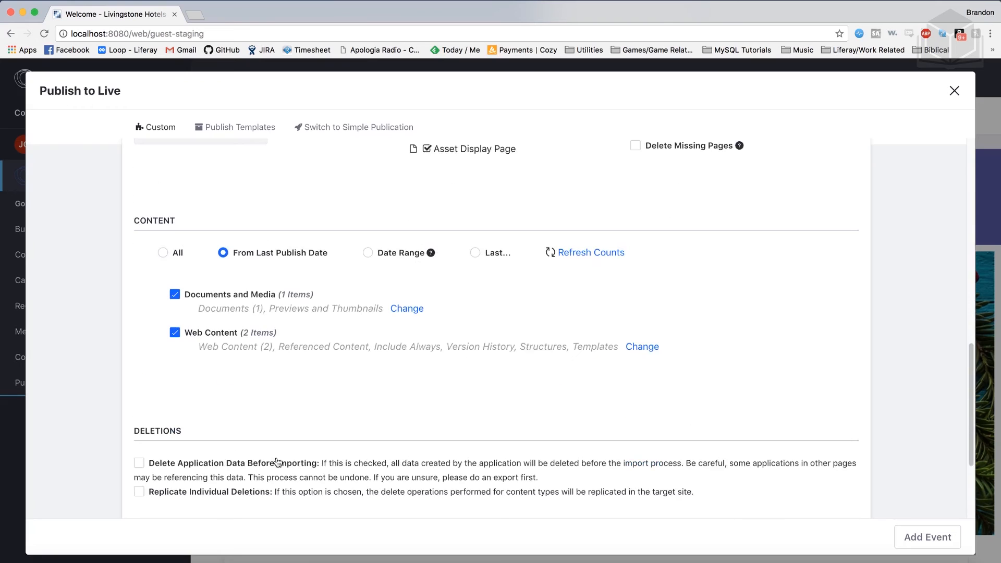
click(925, 542)
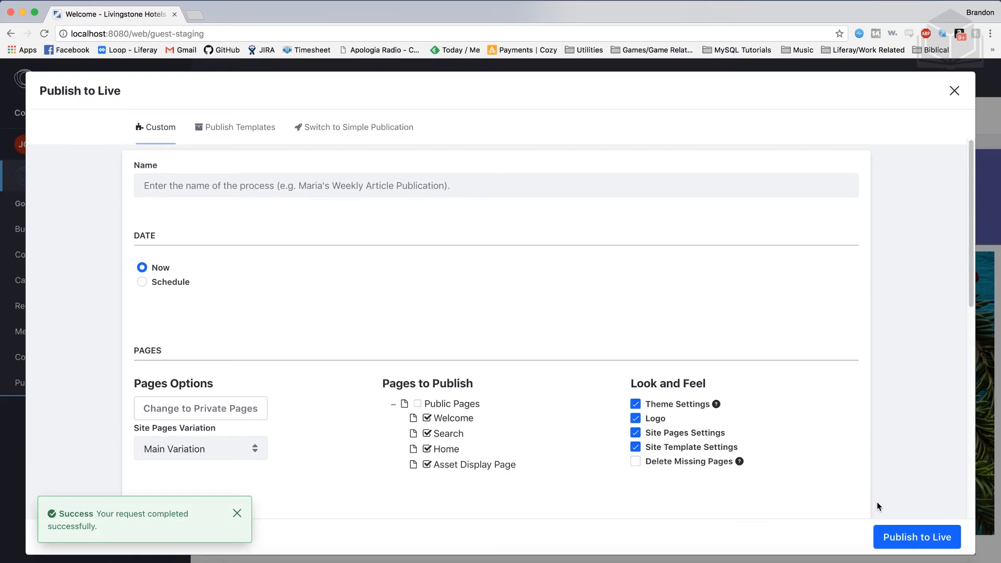
click(955, 90)
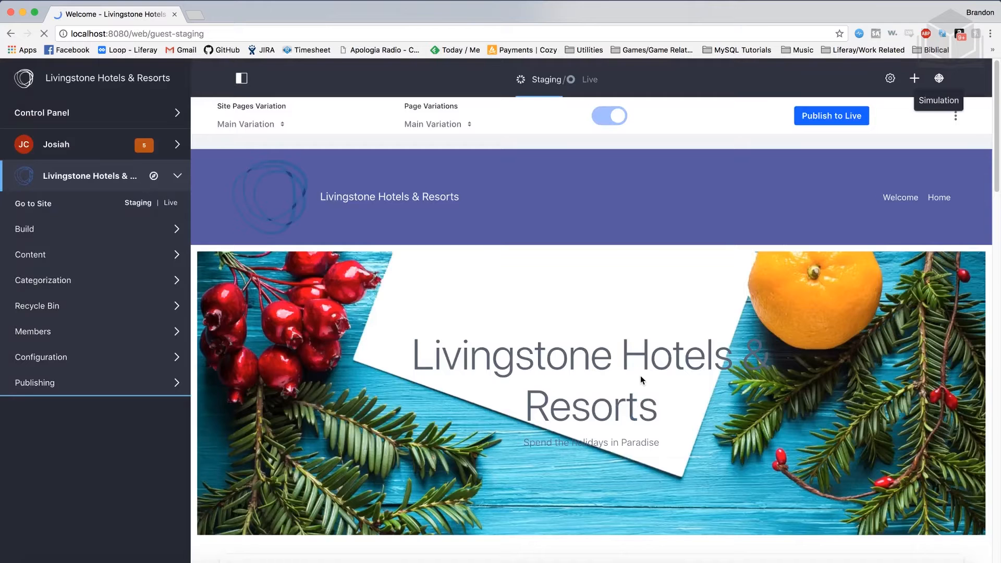